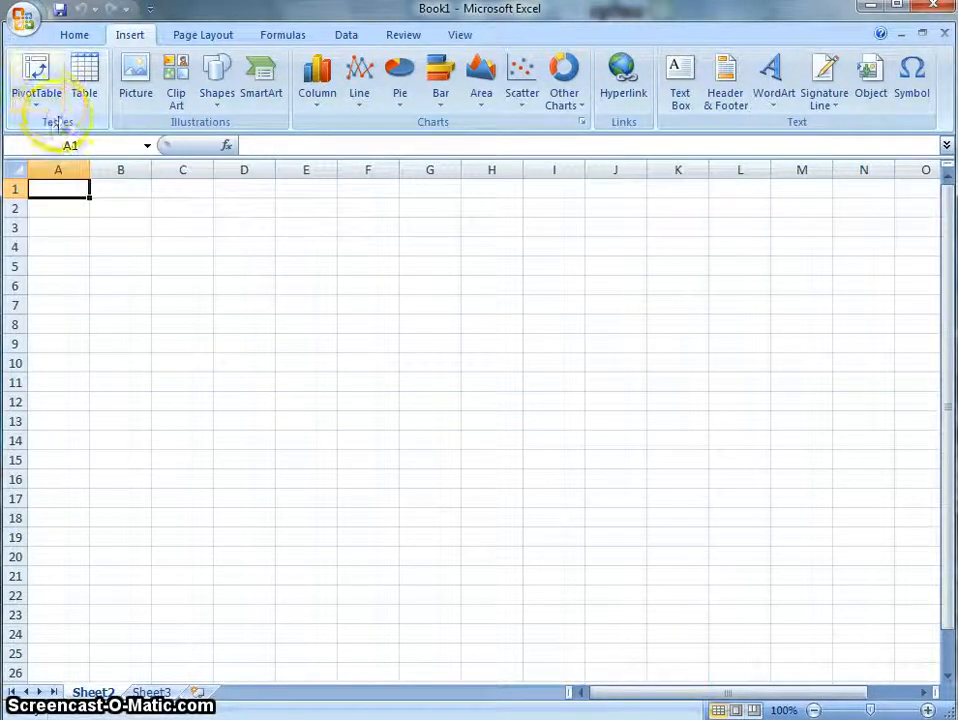
Step: Start a PivotTable at Sheet2!$A$1 on the existing worksheet, set to use an external data source
{"action": "left_click", "coordinate": [45, 98]}
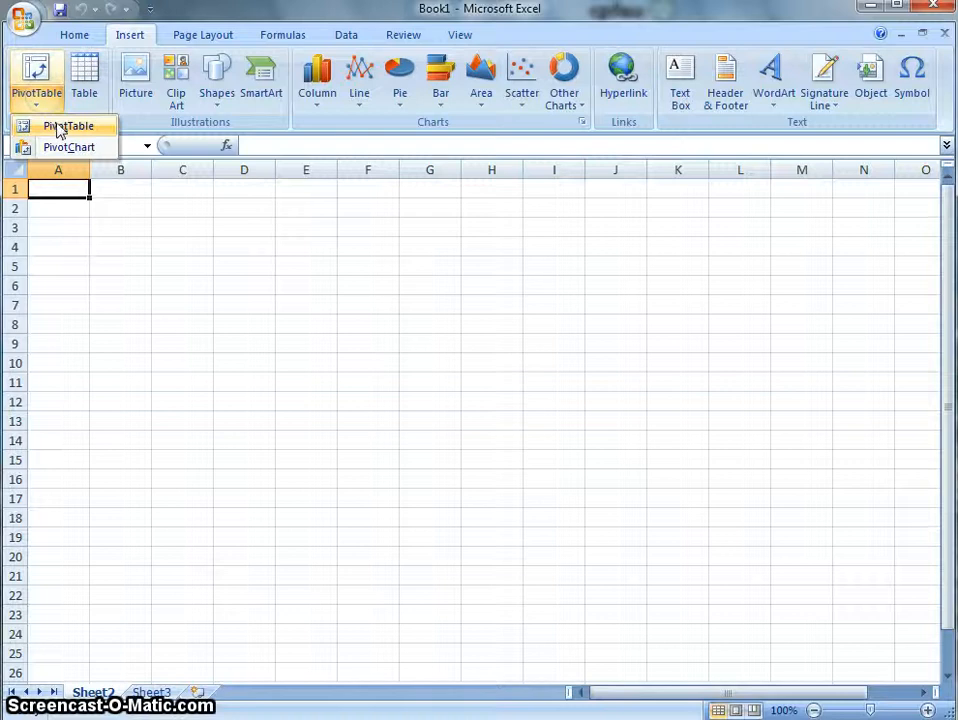
{"action": "left_click", "coordinate": [58, 128]}
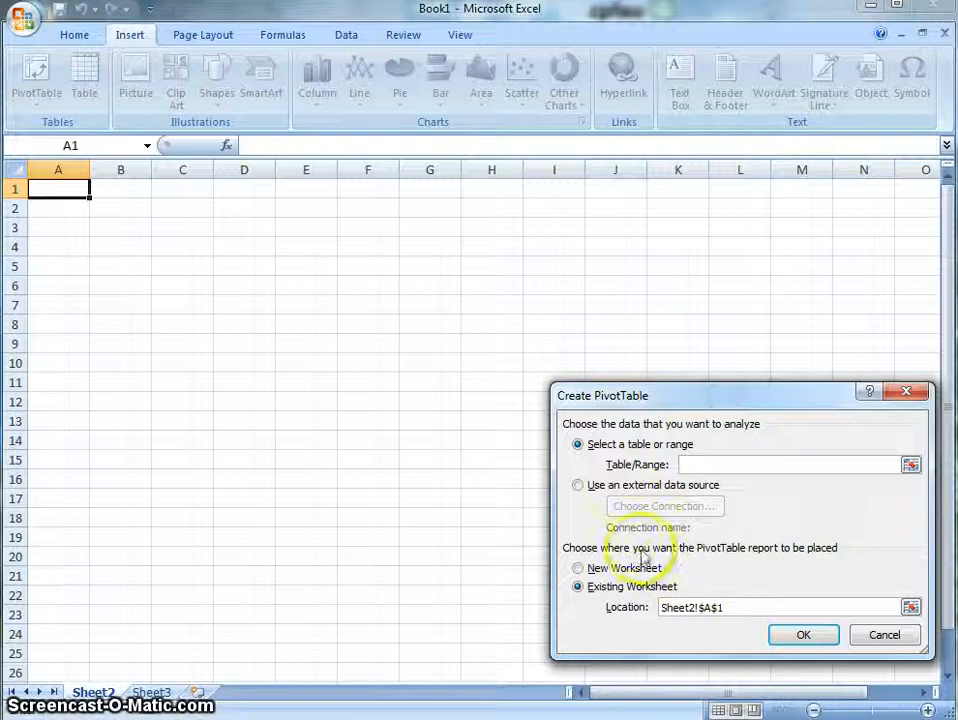
{"action": "left_click", "coordinate": [580, 488]}
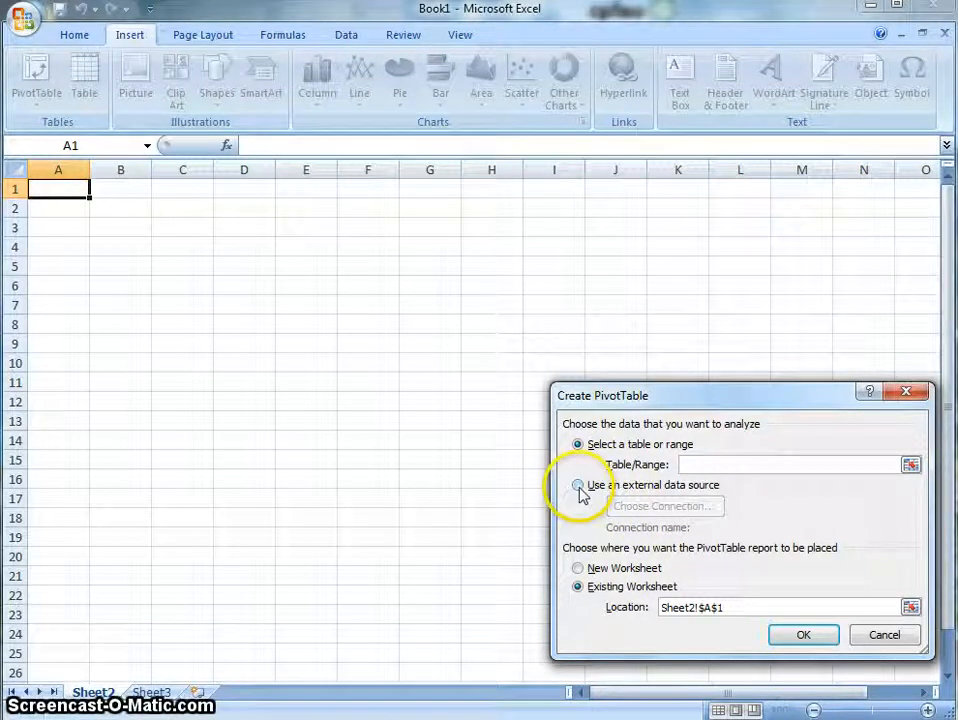
{"action": "left_click", "coordinate": [579, 487]}
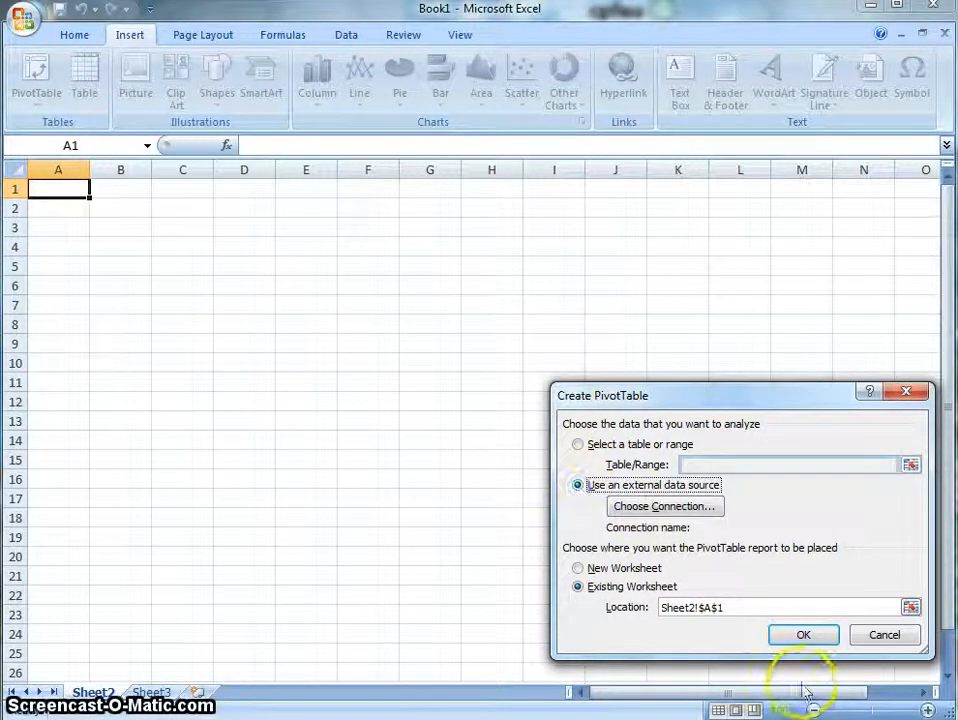
{"action": "left_click", "coordinate": [801, 638]}
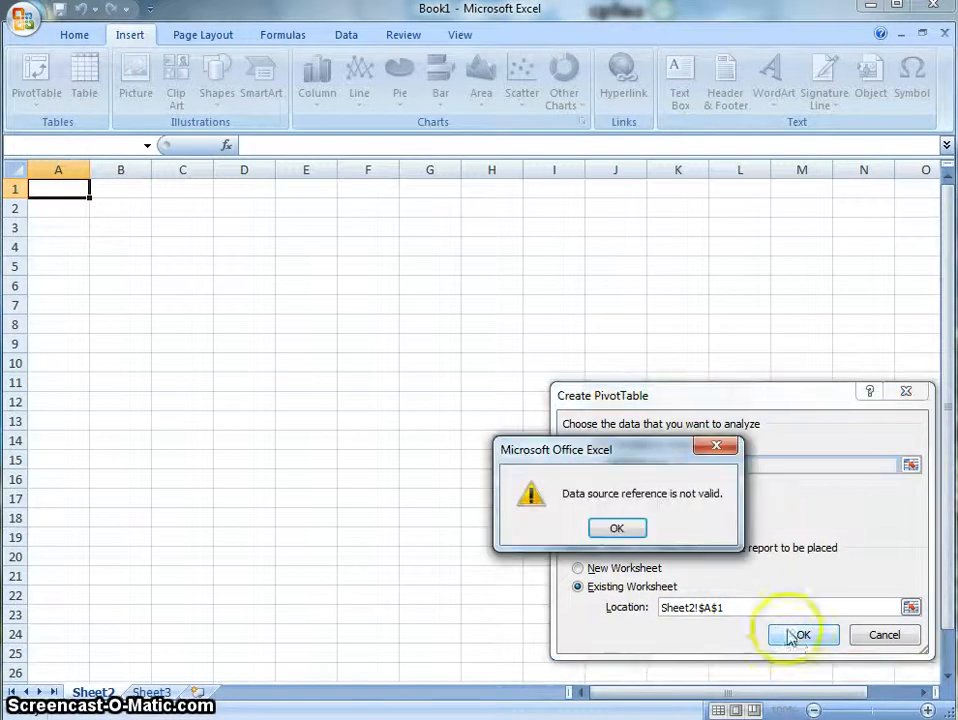
{"action": "left_click", "coordinate": [640, 528]}
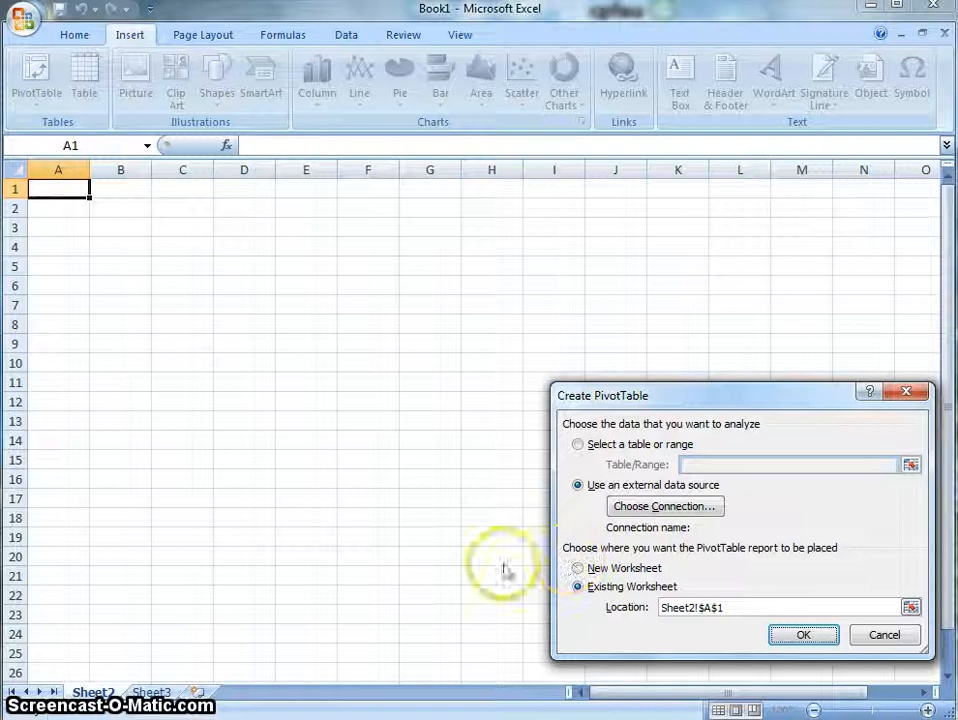
Step: Connect to the Acct+386 Access database on the Desktop and create the PivotTable from its Commisions Query
{"action": "left_click", "coordinate": [690, 514]}
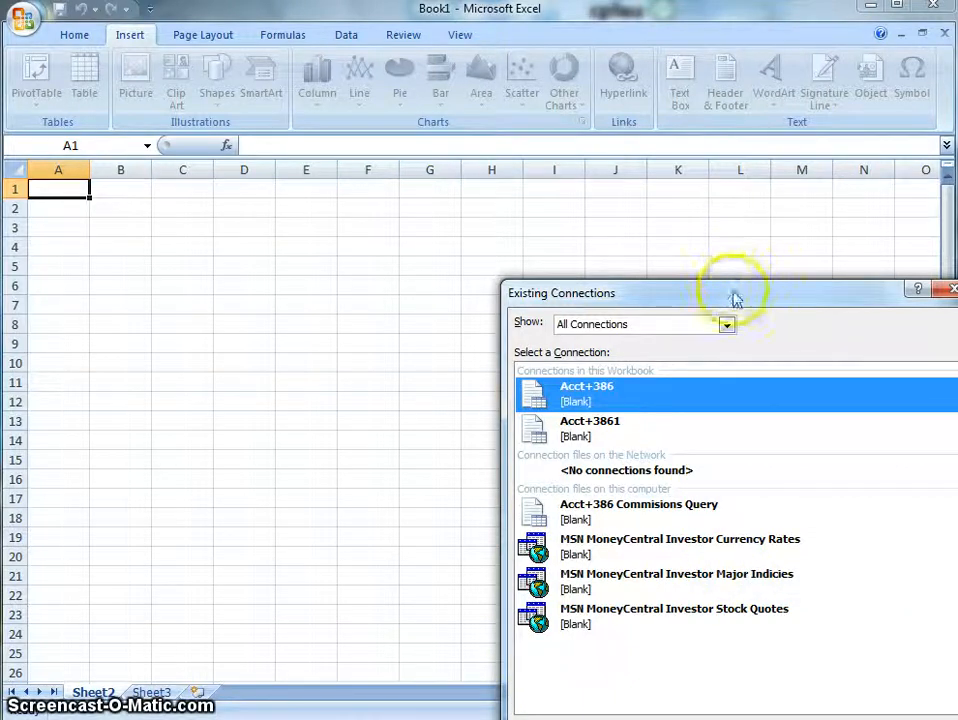
{"action": "left_click_drag", "start_coordinate": [733, 294], "coordinate": [554, 167]}
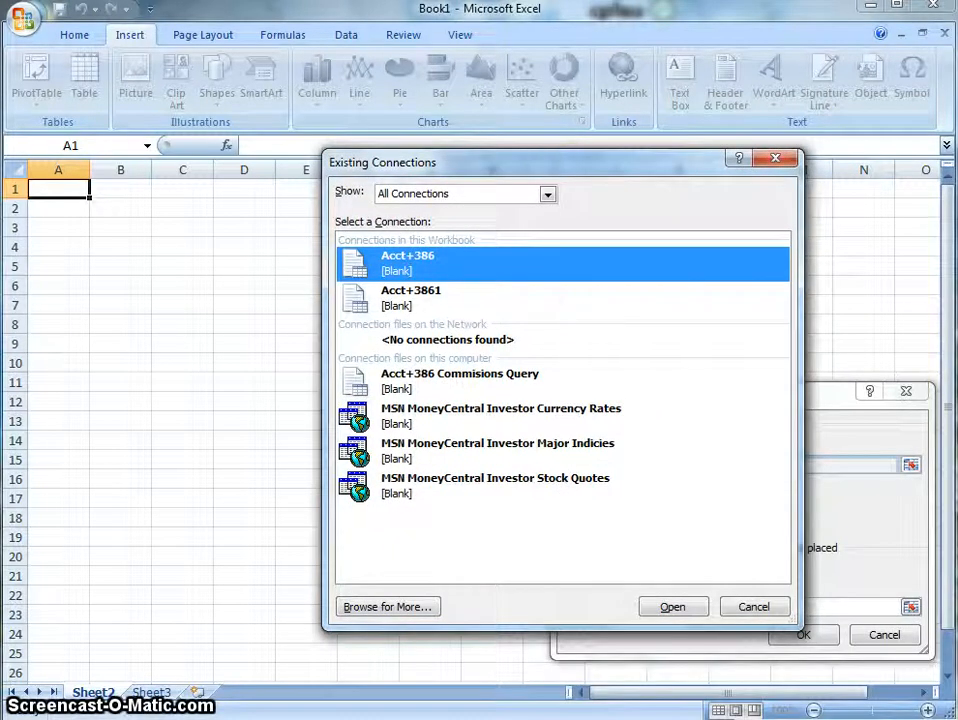
{"action": "left_click", "coordinate": [390, 607]}
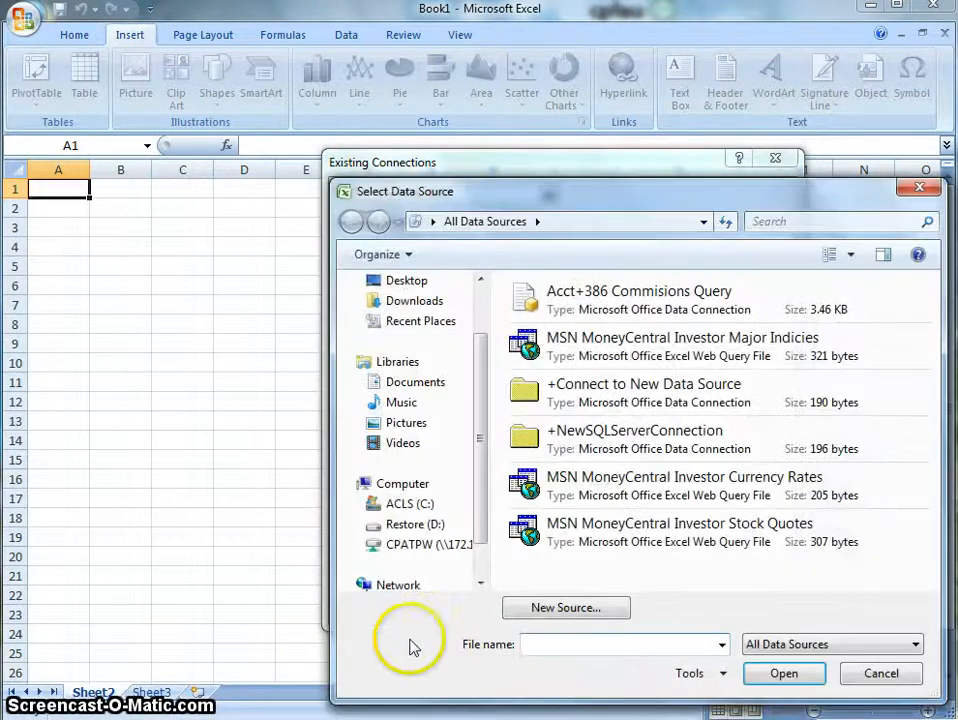
{"action": "left_click_drag", "start_coordinate": [560, 188], "coordinate": [505, 150]}
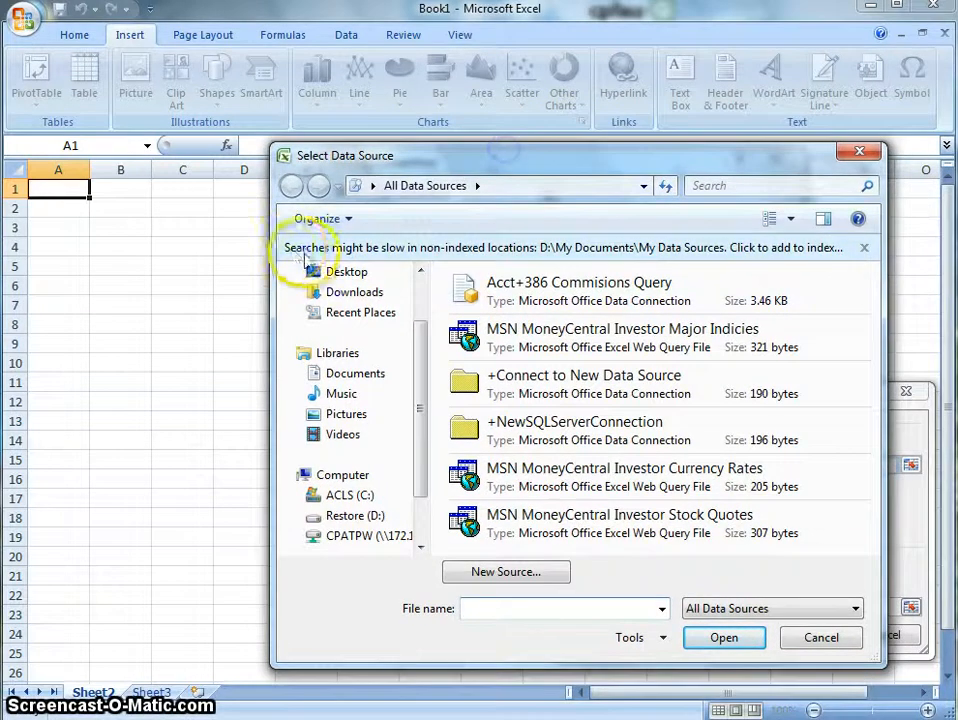
{"action": "left_click", "coordinate": [330, 272]}
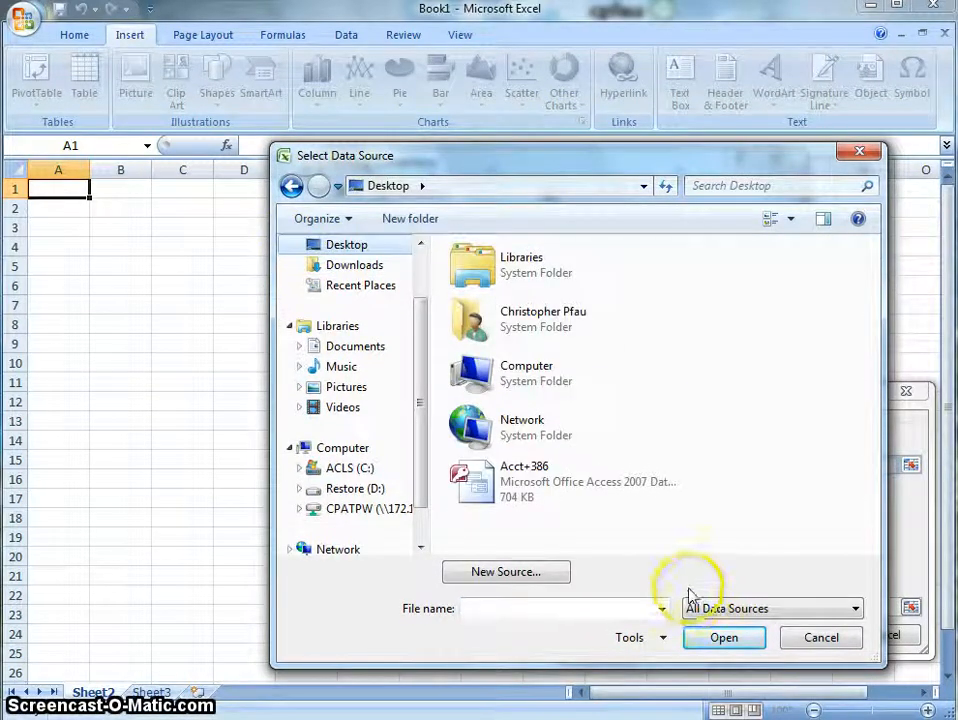
{"action": "left_click", "coordinate": [531, 487]}
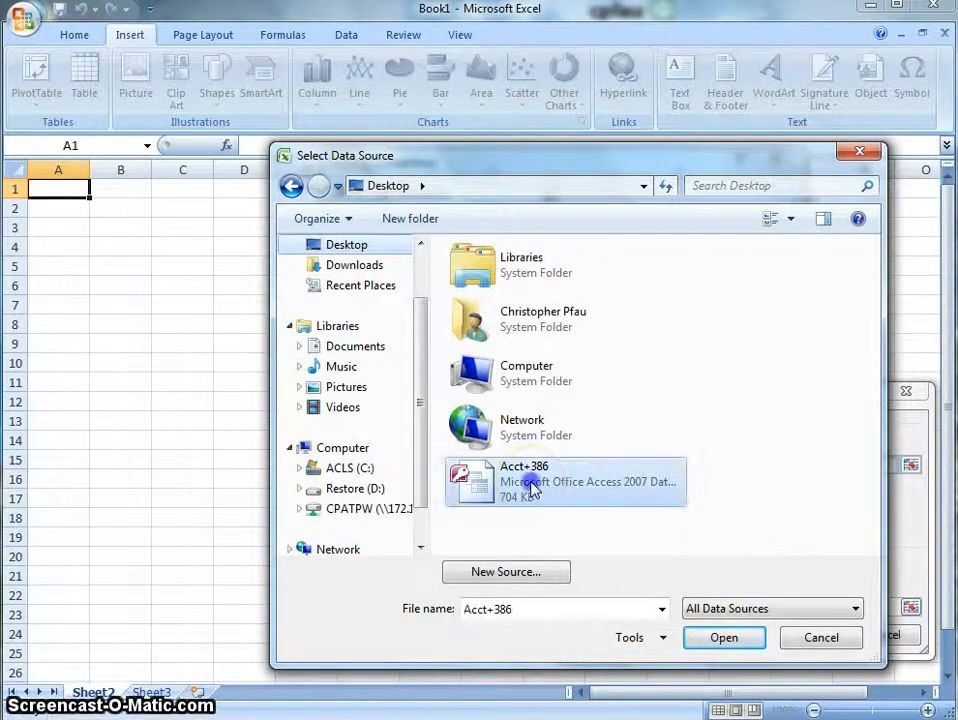
{"action": "left_click", "coordinate": [735, 638]}
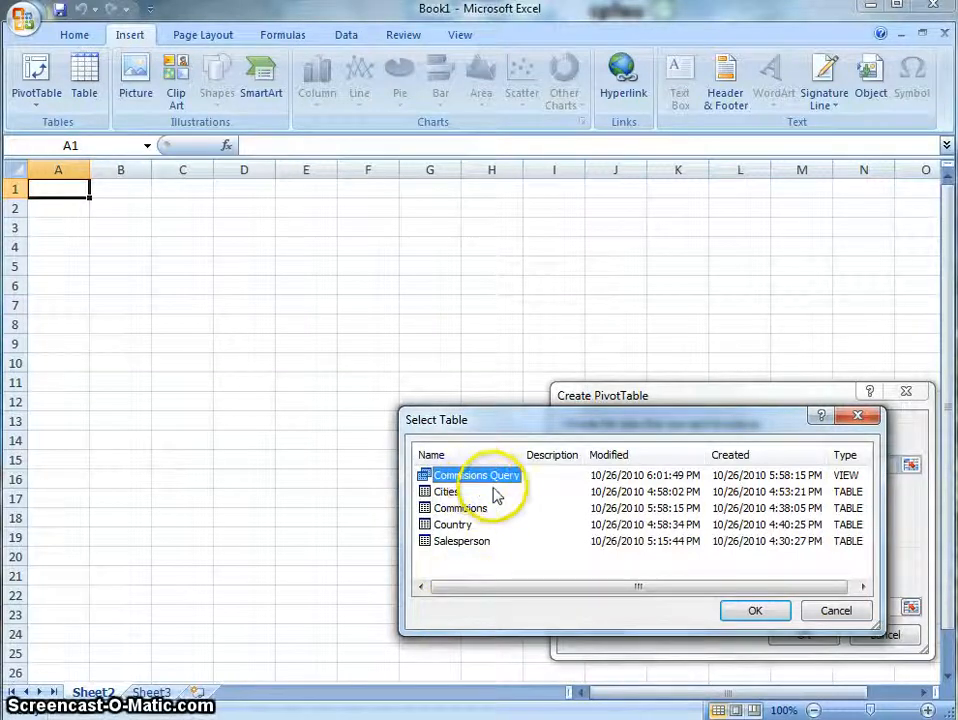
{"action": "left_click", "coordinate": [772, 612]}
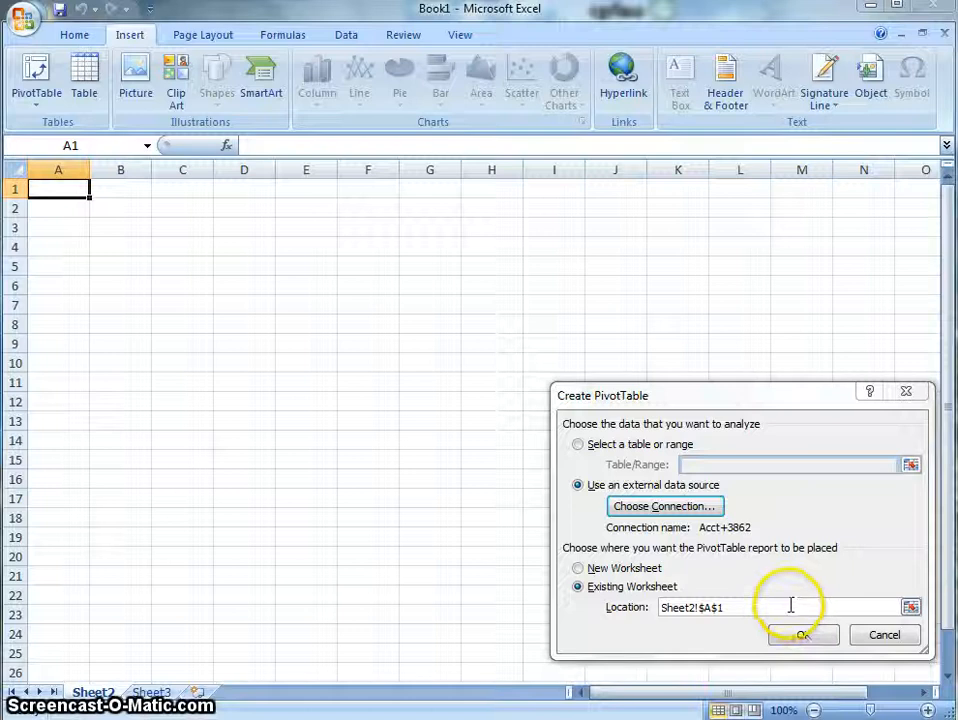
{"action": "left_click", "coordinate": [803, 636]}
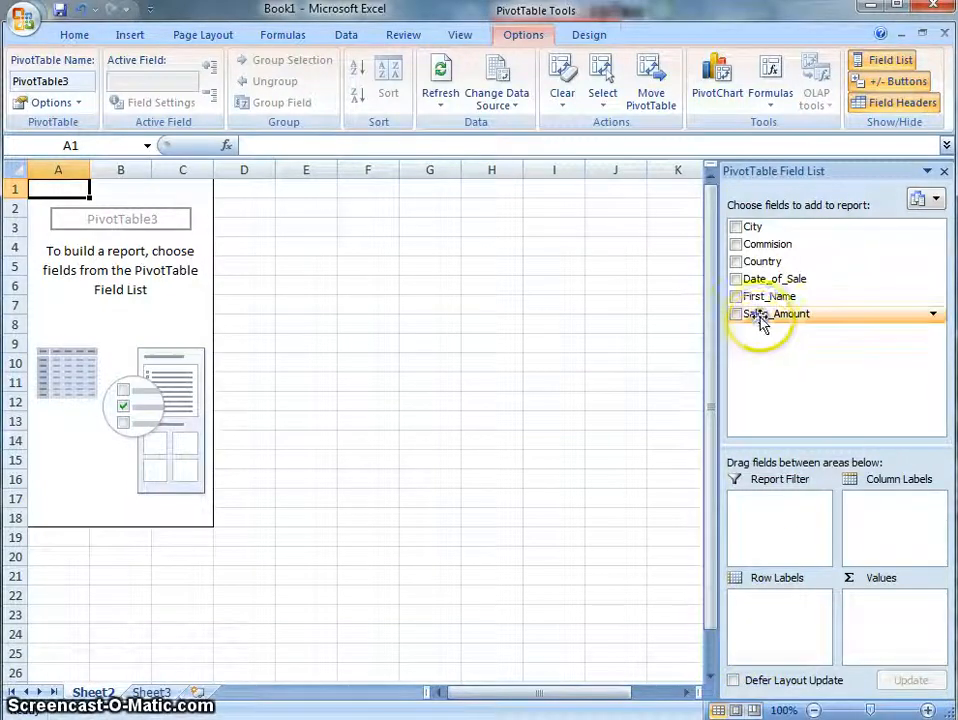
Step: Add Sales_Amount to the PivotTable values, with Country and then Date_of_Sale as row labels
{"action": "left_click_drag", "start_coordinate": [760, 318], "coordinate": [856, 628]}
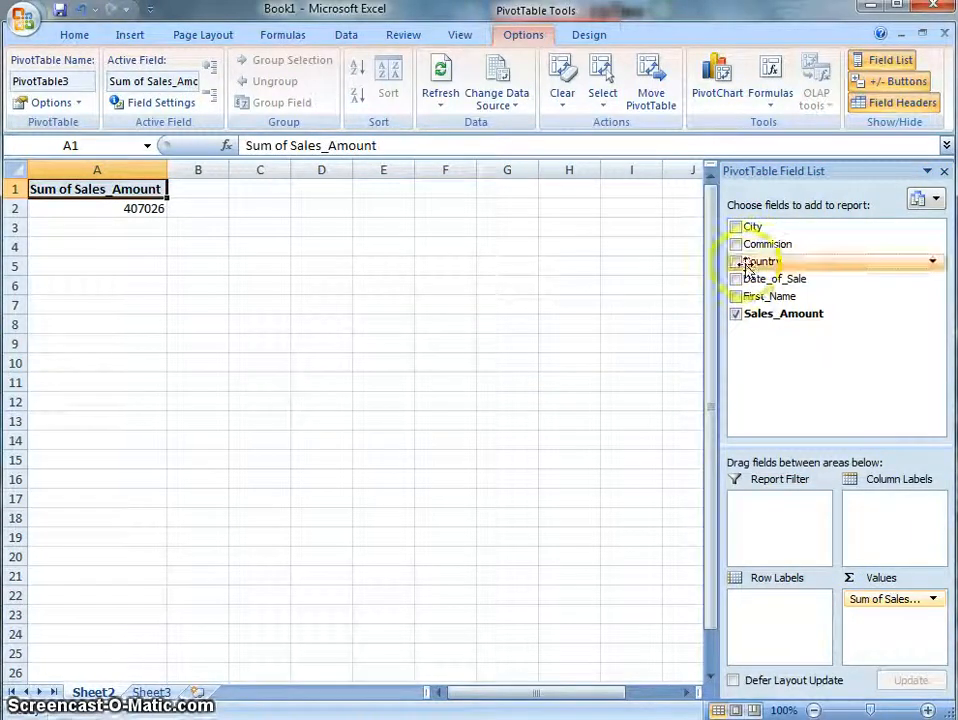
{"action": "left_click_drag", "start_coordinate": [752, 261], "coordinate": [765, 602]}
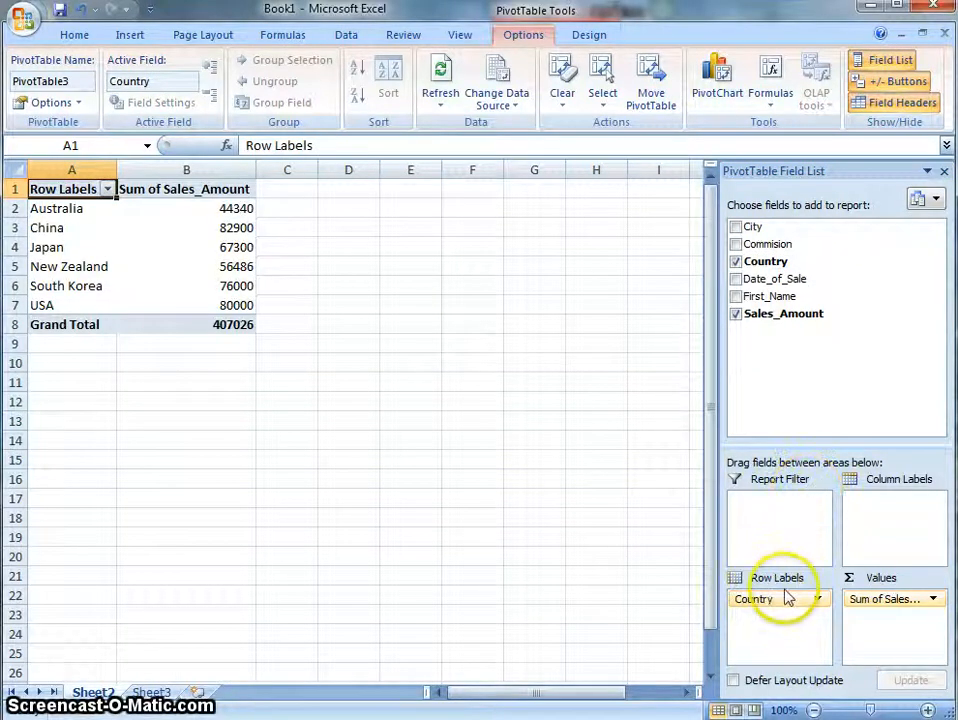
{"action": "left_click_drag", "start_coordinate": [789, 287], "coordinate": [787, 640]}
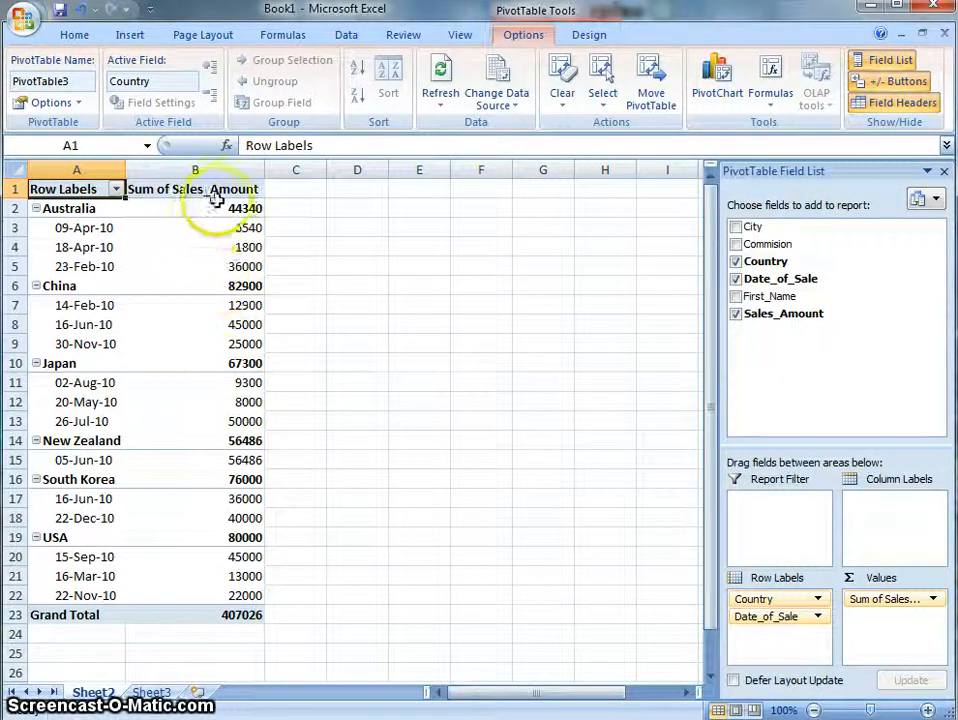
Step: Filter the Country row labels to exclude China
{"action": "left_click", "coordinate": [116, 190]}
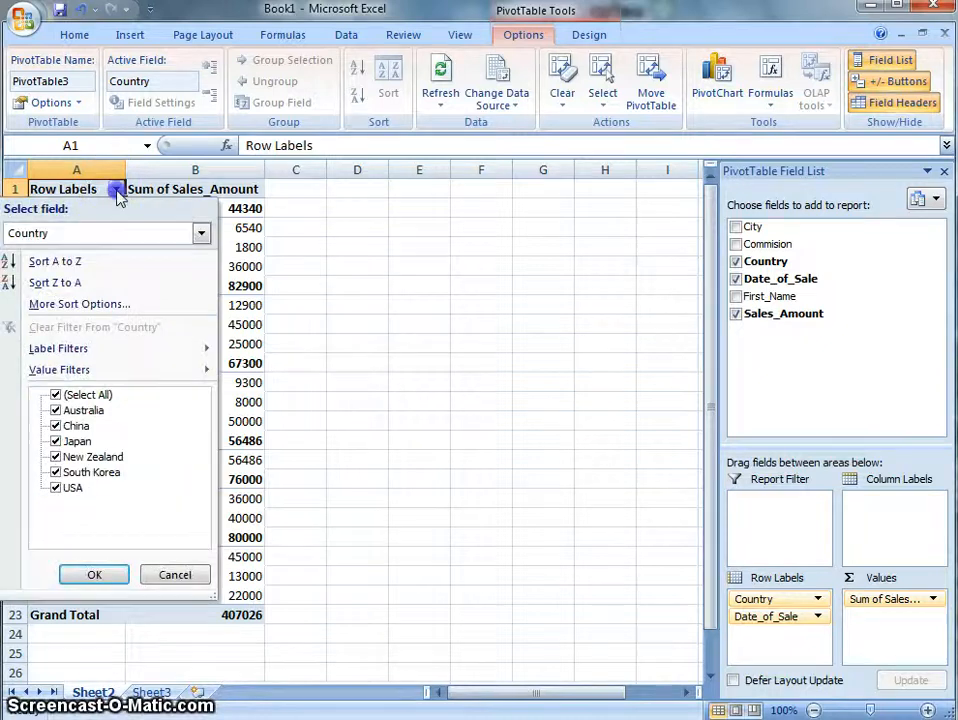
{"action": "left_click", "coordinate": [56, 425]}
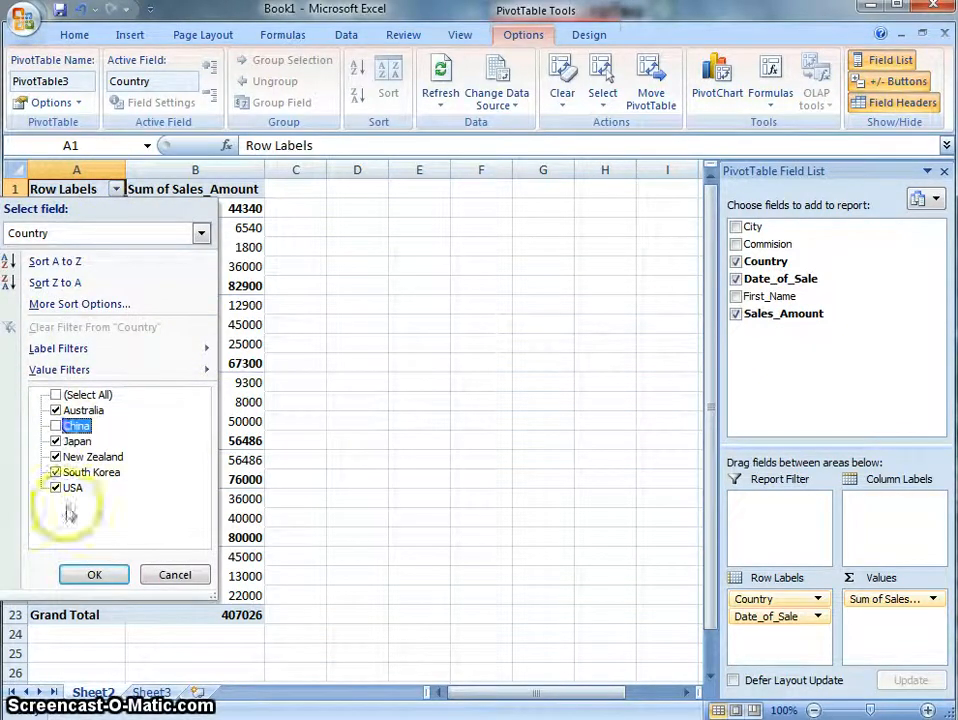
{"action": "left_click", "coordinate": [92, 574]}
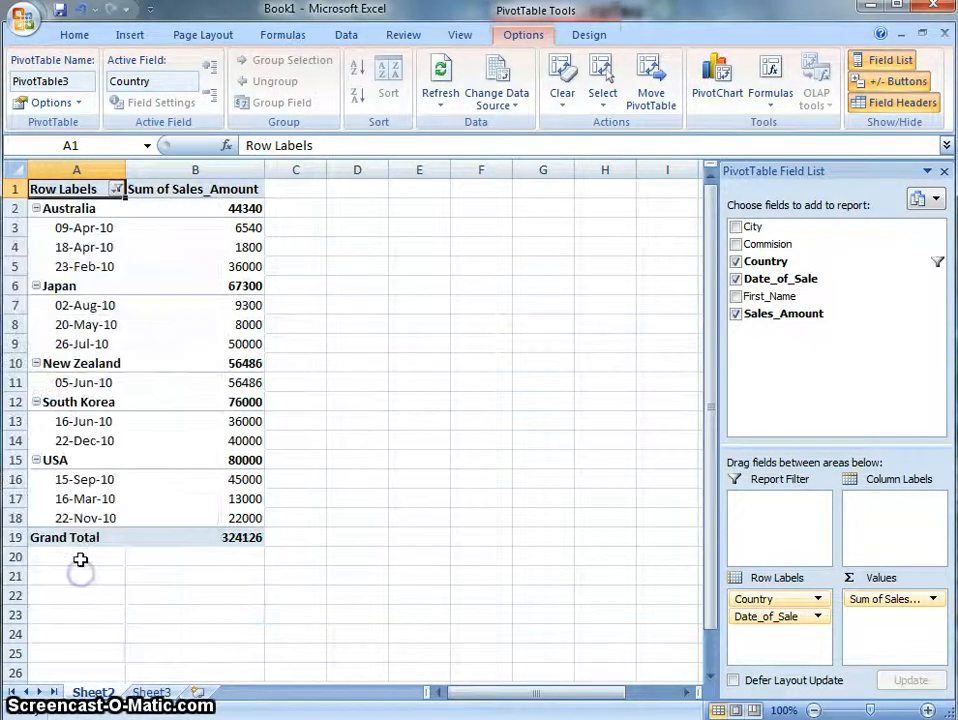
Step: Include China again in the Country row label filter
{"action": "left_click", "coordinate": [117, 190]}
{"action": "left_click", "coordinate": [56, 425]}
{"action": "left_click", "coordinate": [90, 575]}
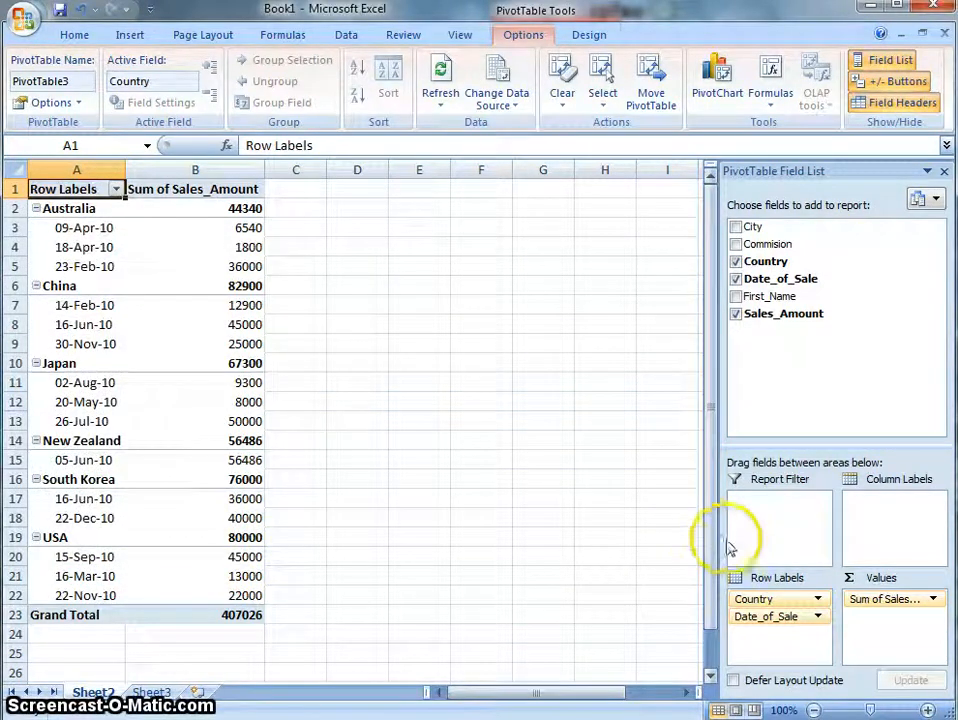
Step: Move Country to the report filter and back into the row labels beneath Date_of_Sale
{"action": "left_click_drag", "start_coordinate": [765, 616], "coordinate": [787, 552]}
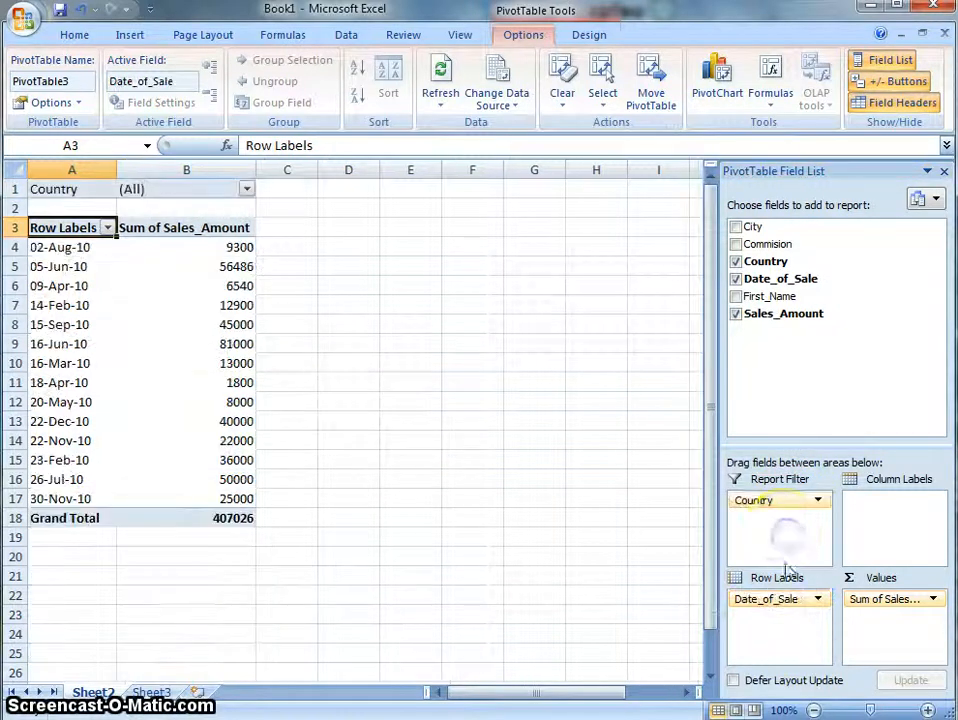
{"action": "left_click_drag", "start_coordinate": [753, 500], "coordinate": [763, 601]}
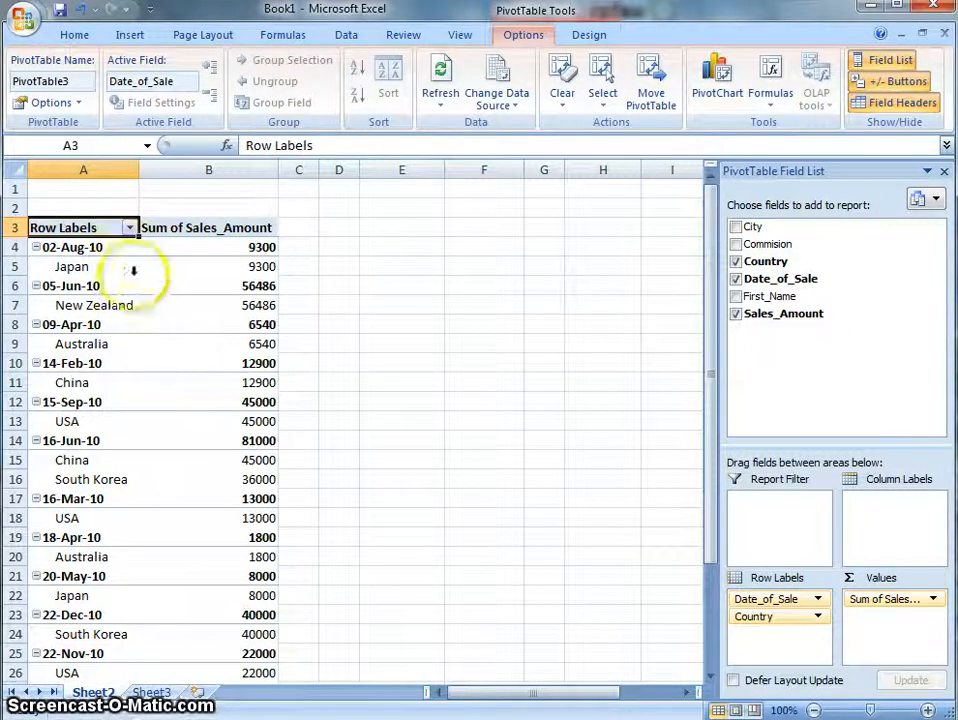
Step: Turn off Enable show details in the PivotTable's data options
{"action": "right_click", "coordinate": [117, 229]}
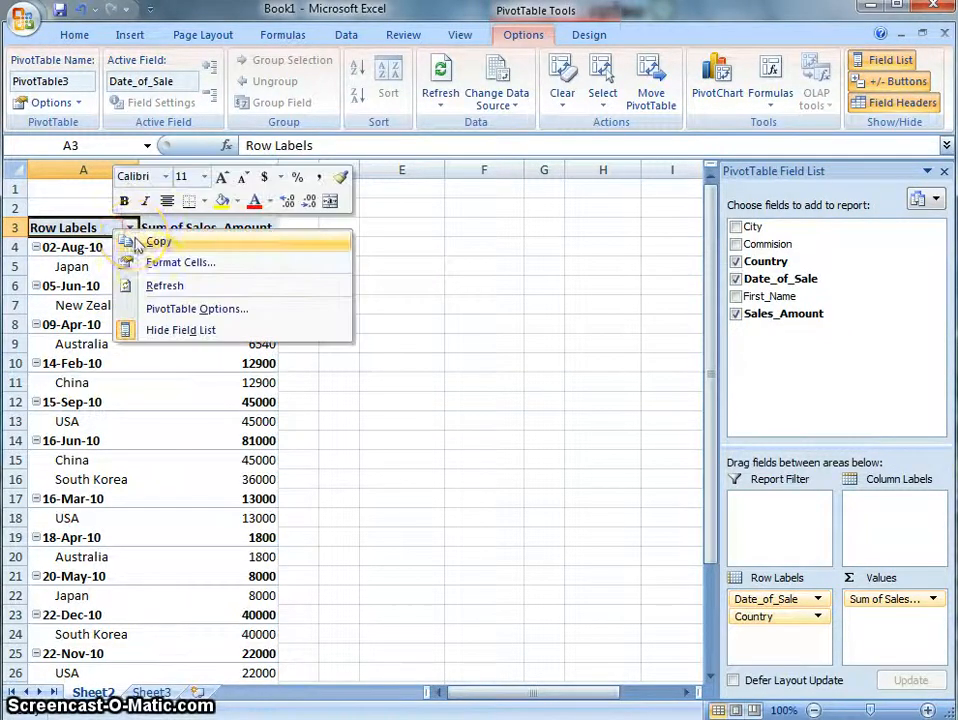
{"action": "left_click", "coordinate": [187, 308]}
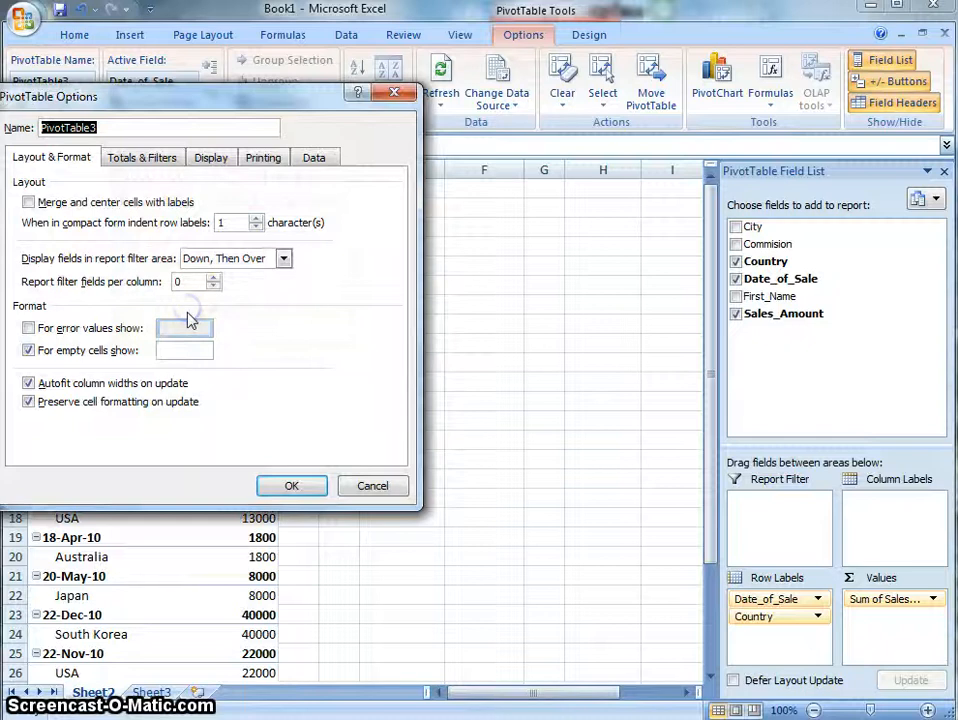
{"action": "left_click_drag", "start_coordinate": [243, 48], "coordinate": [305, 105]}
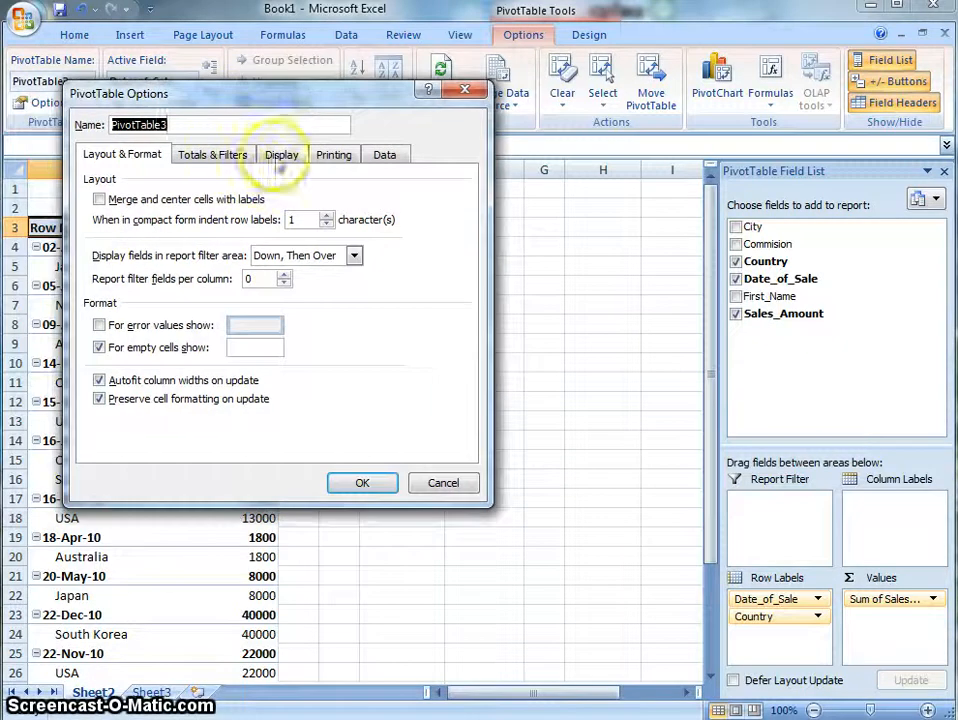
{"action": "left_click", "coordinate": [386, 156]}
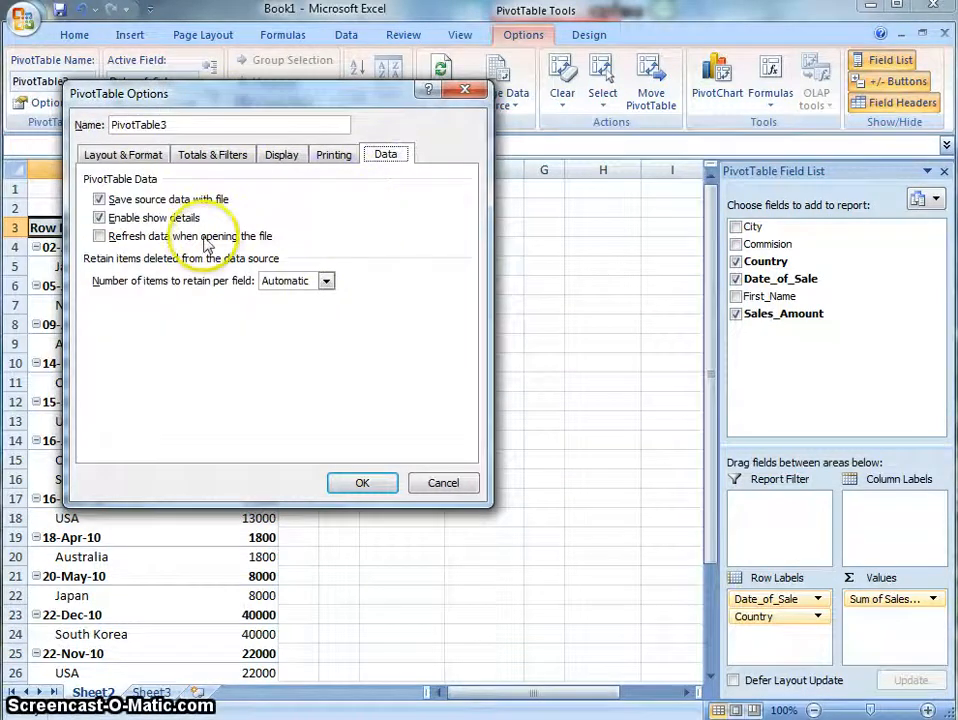
{"action": "left_click", "coordinate": [99, 218]}
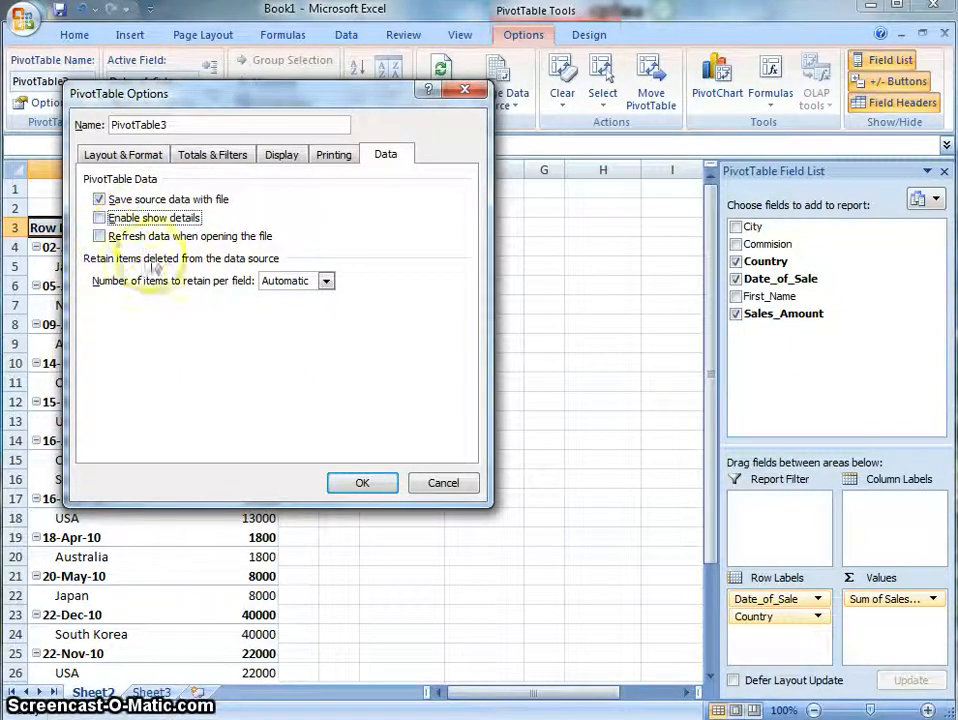
{"action": "left_click", "coordinate": [350, 480]}
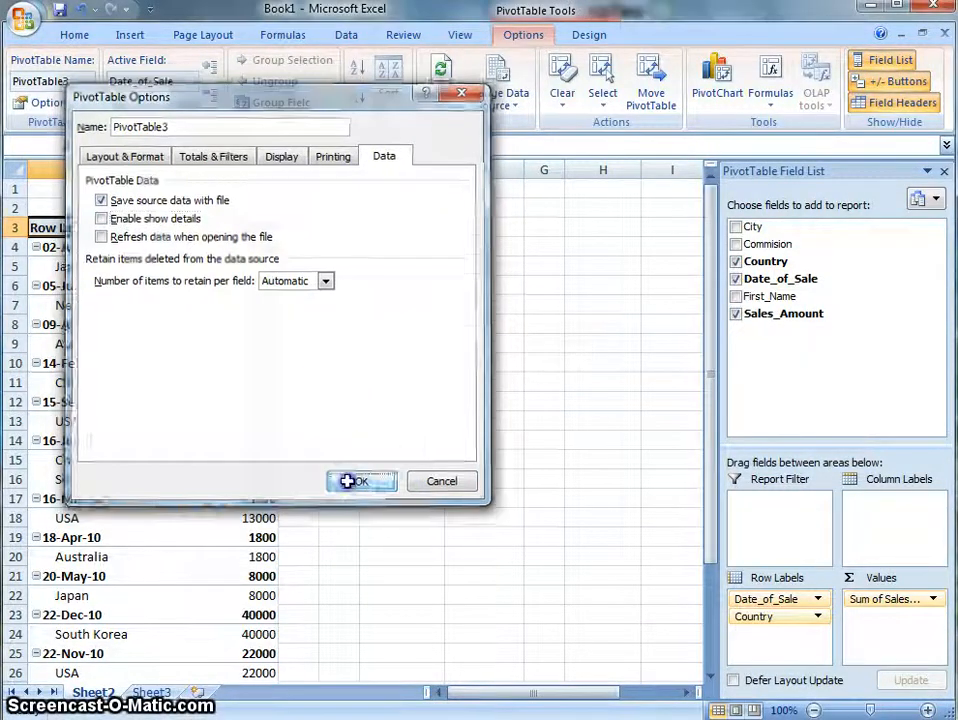
Step: Filter the Date_of_Sale row labels by value to show only dates whose Sum of Sales_Amount is greater than 10000
{"action": "scroll", "coordinate": [342, 468], "scroll_direction": "down", "scroll_amount": 1}
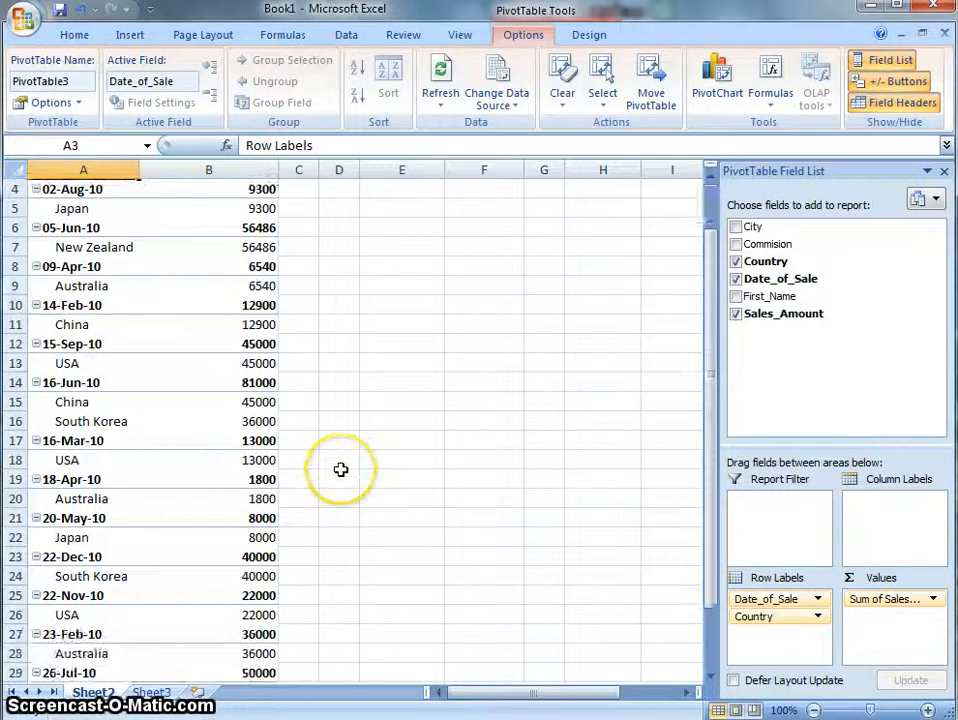
{"action": "scroll", "coordinate": [342, 468], "scroll_direction": "up", "scroll_amount": 1}
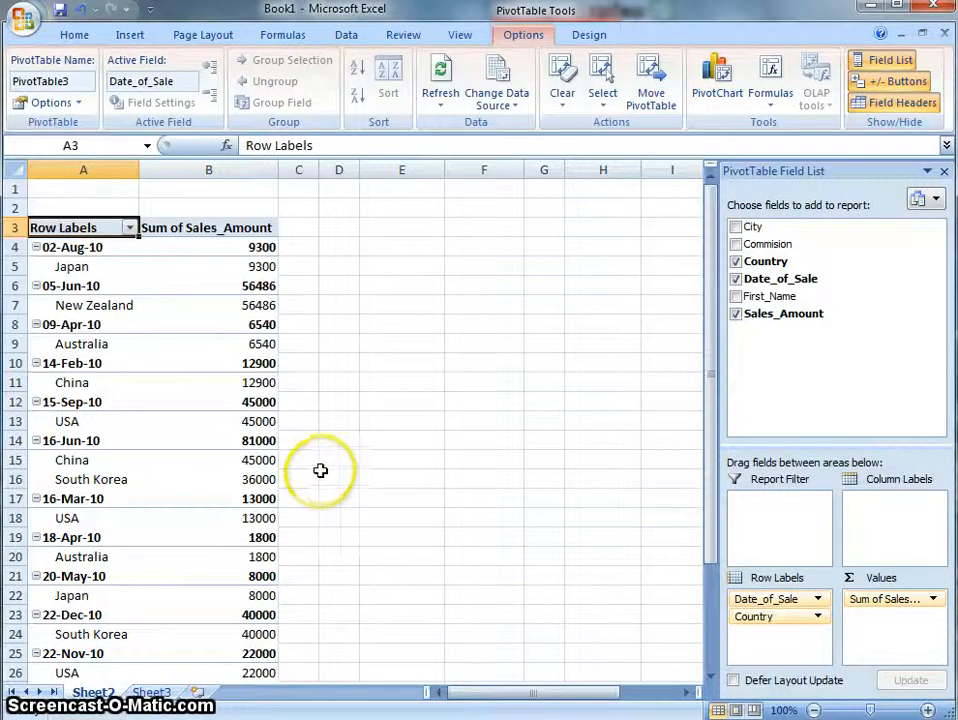
{"action": "left_click", "coordinate": [129, 228]}
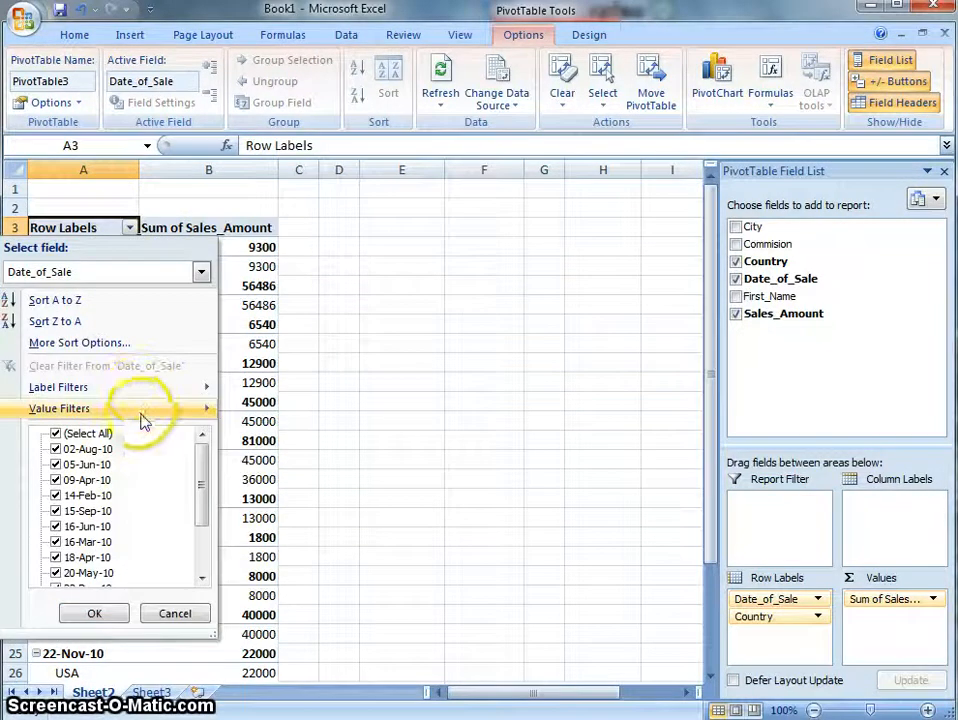
{"action": "mouse_move", "coordinate": [128, 412]}
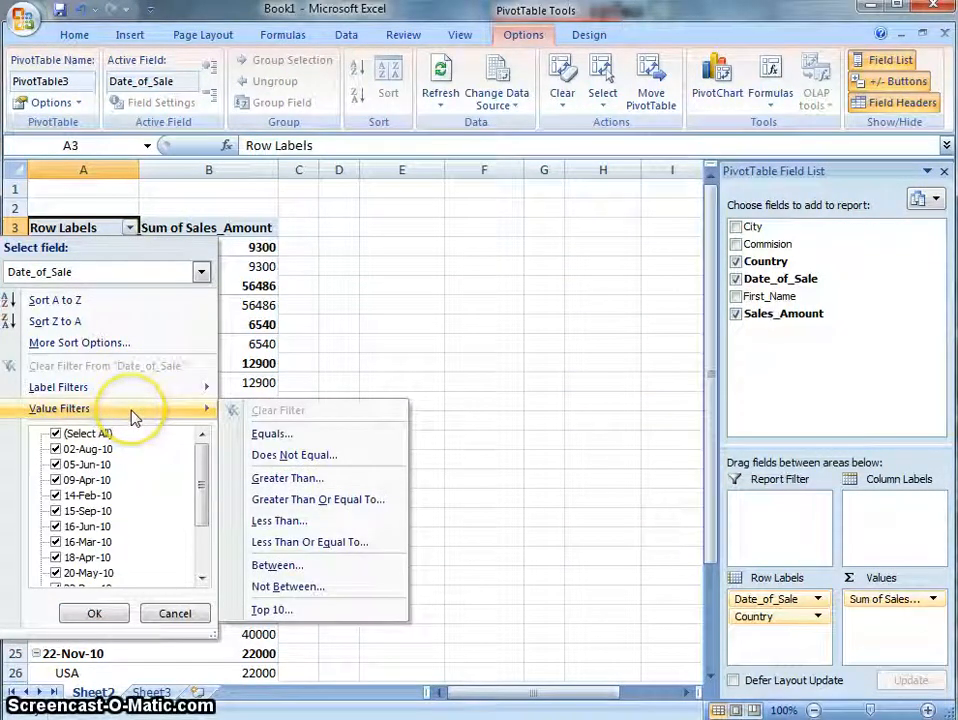
{"action": "left_click", "coordinate": [296, 479]}
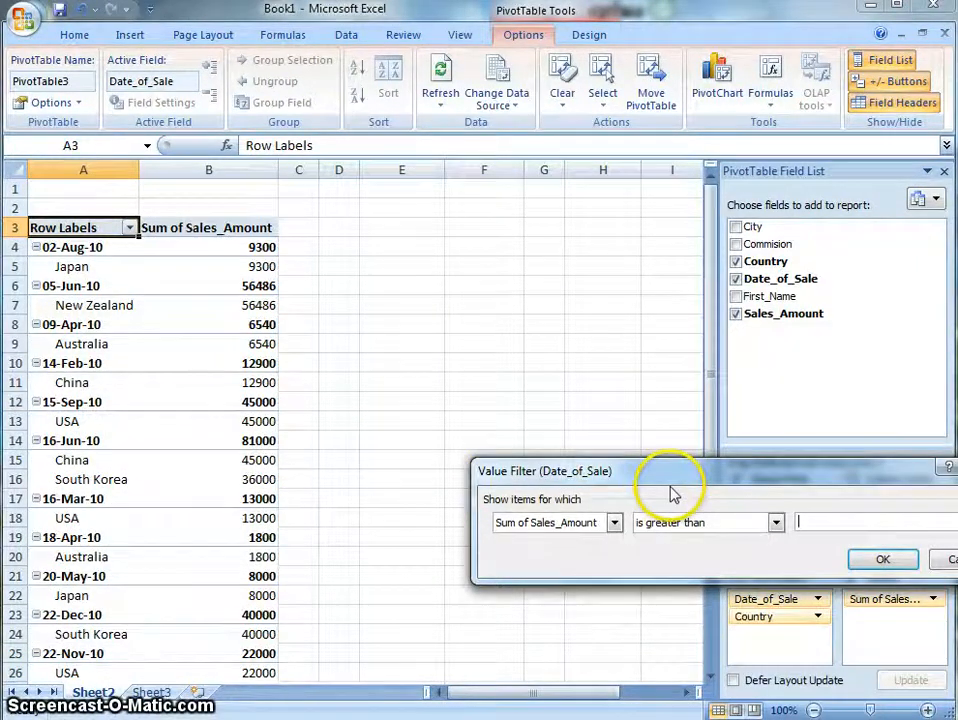
{"action": "left_click_drag", "start_coordinate": [736, 472], "coordinate": [595, 370]}
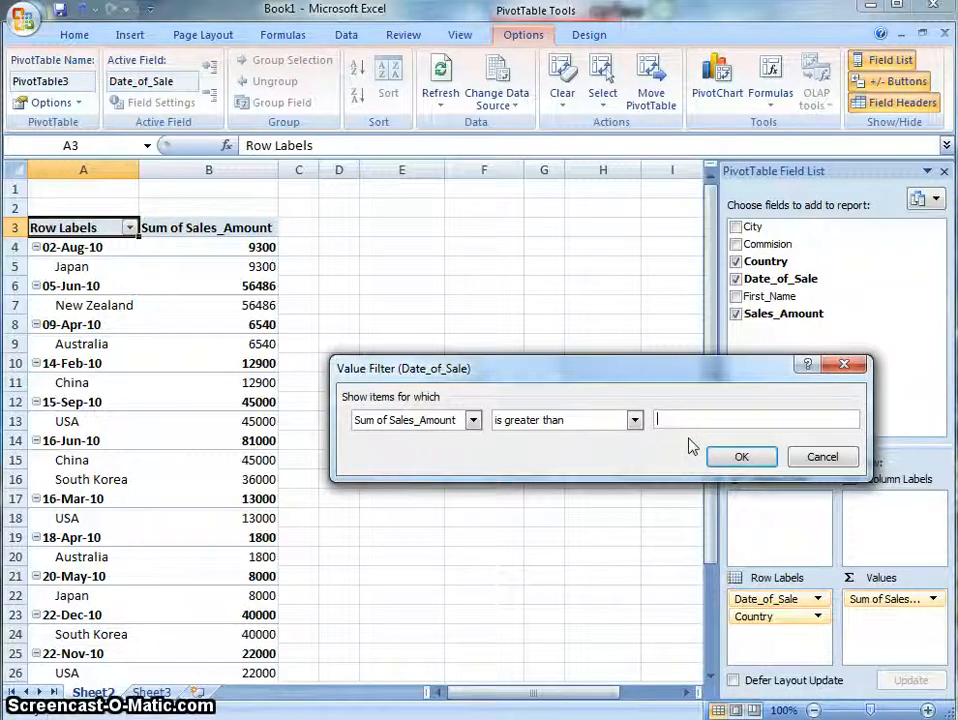
{"action": "type", "text": "10"}
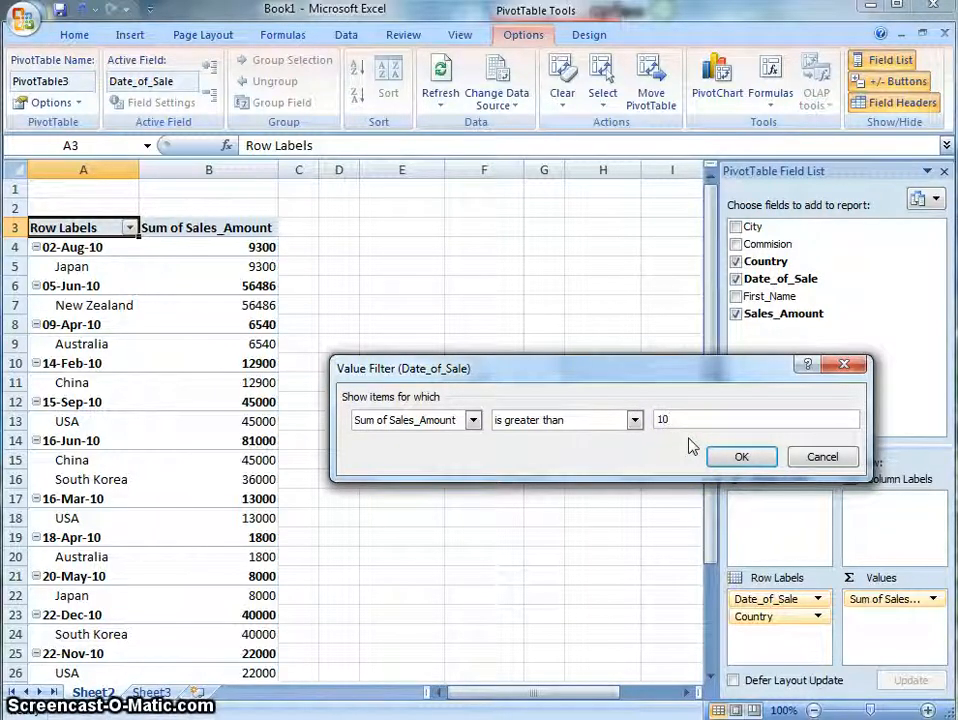
{"action": "type", "text": "000"}
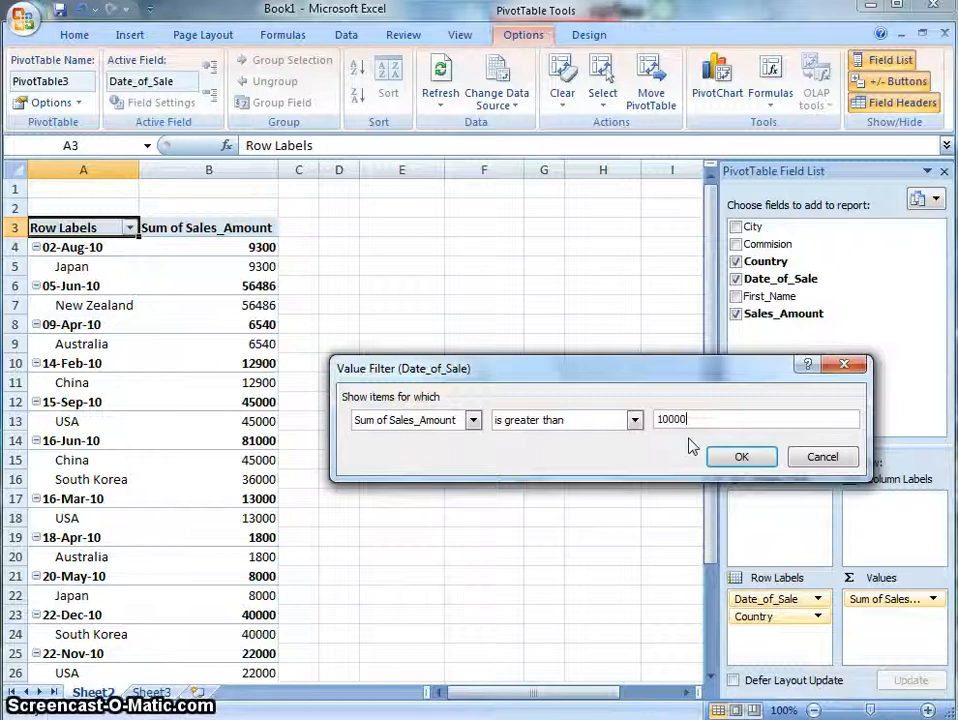
{"action": "left_click", "coordinate": [728, 462]}
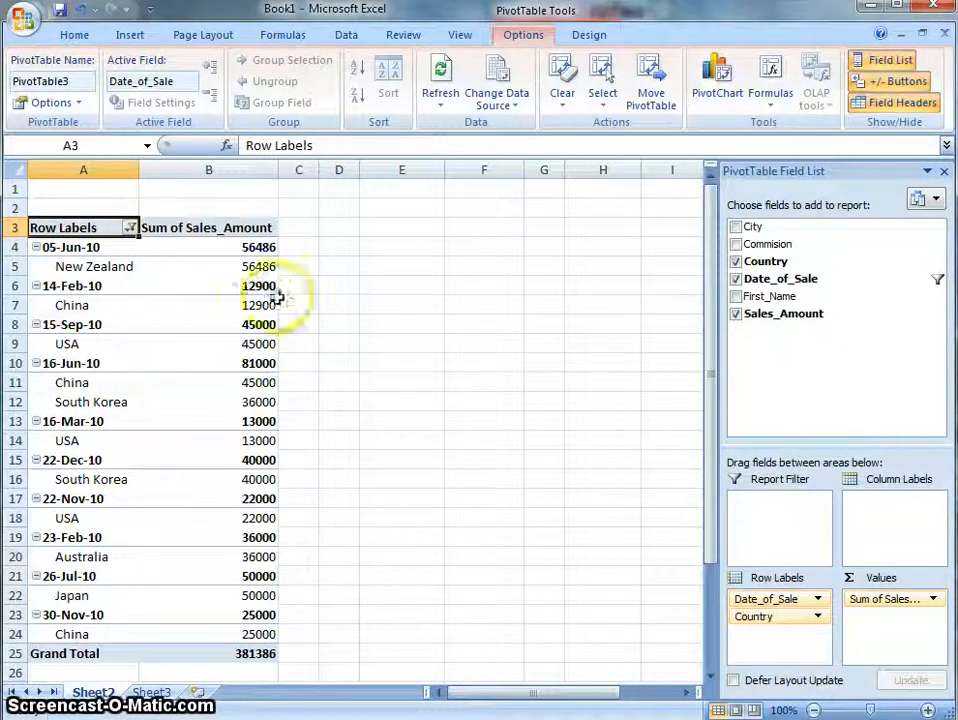
{"action": "left_click", "coordinate": [276, 460]}
{"action": "left_click", "coordinate": [320, 289]}
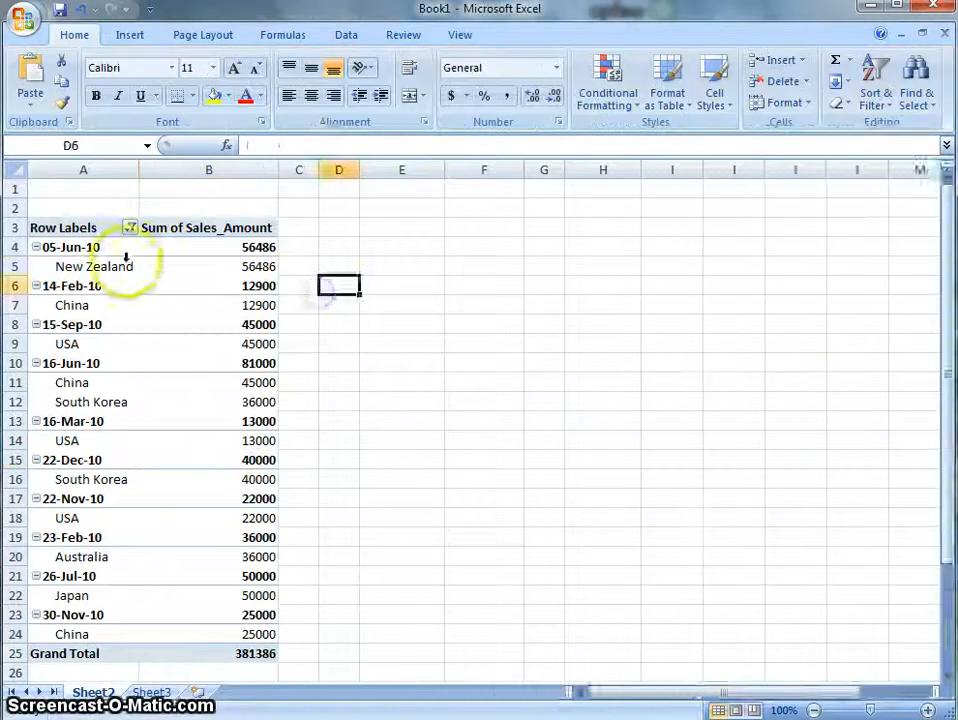
{"action": "left_click", "coordinate": [140, 266]}
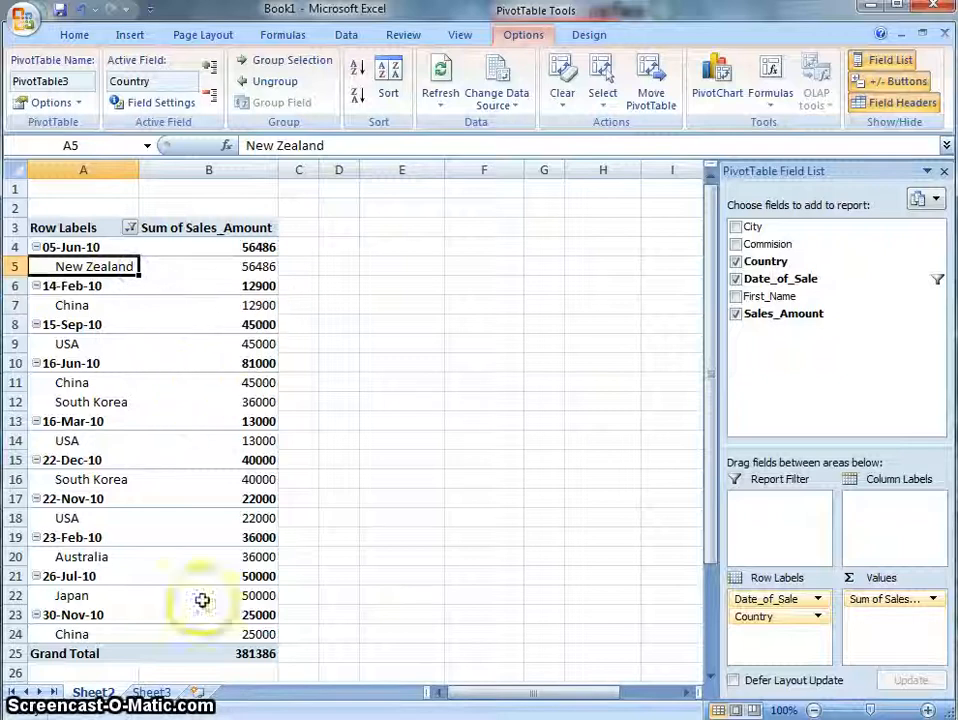